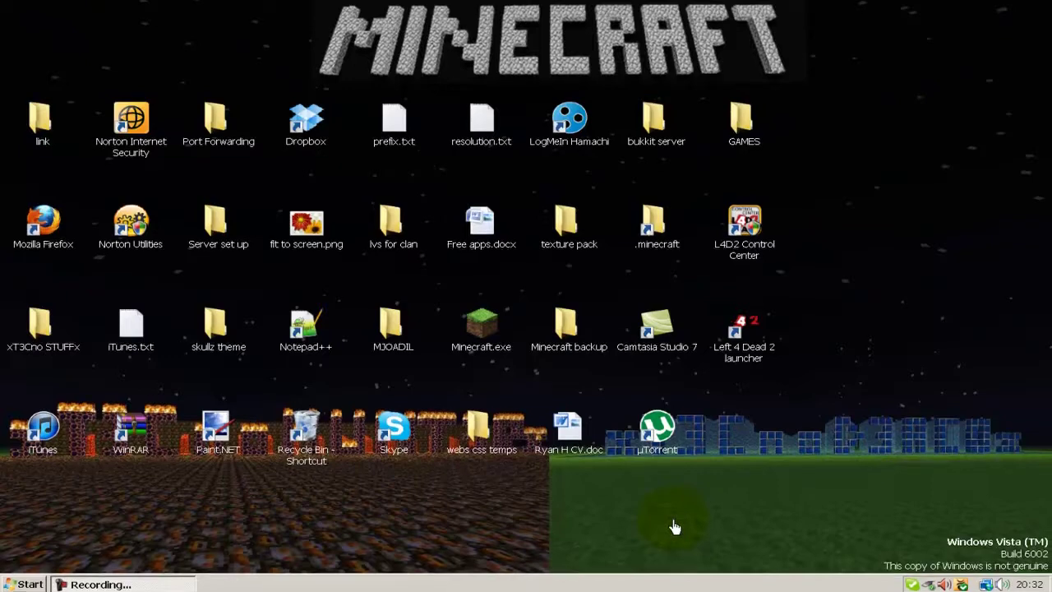
Launch Minecraft.exe, allow it past the security warning, and log in to the title menu.
{"action": "double_click", "coordinate": [493, 345]}
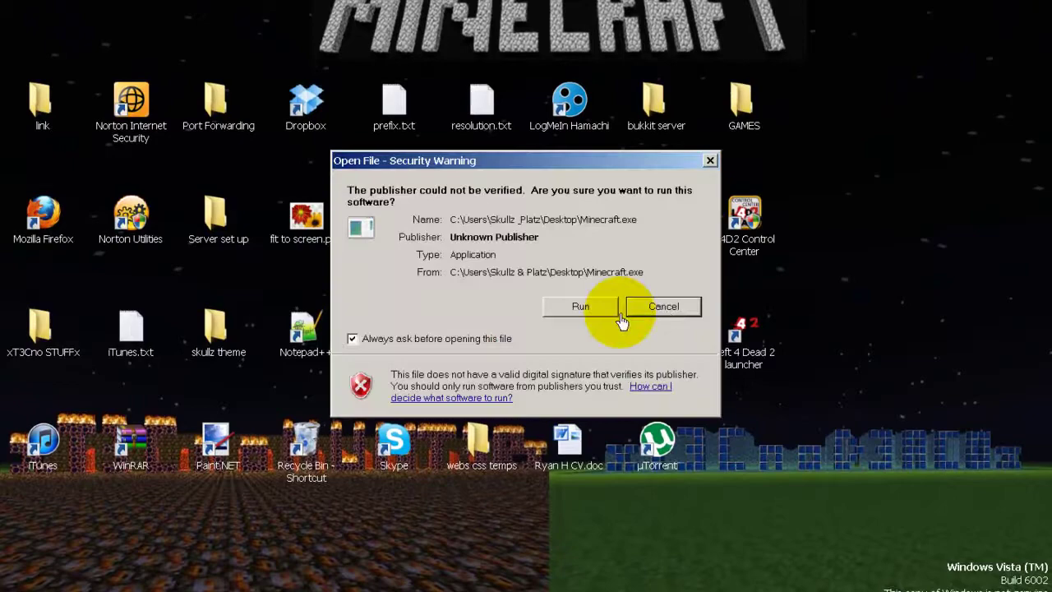
{"action": "left_click", "coordinate": [601, 307]}
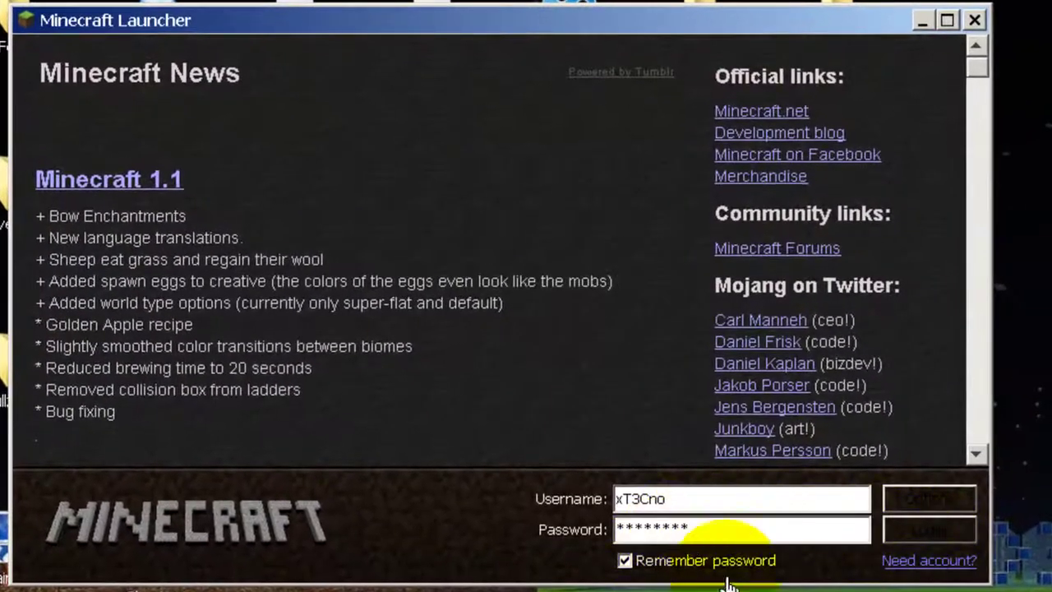
{"action": "left_click", "coordinate": [937, 539]}
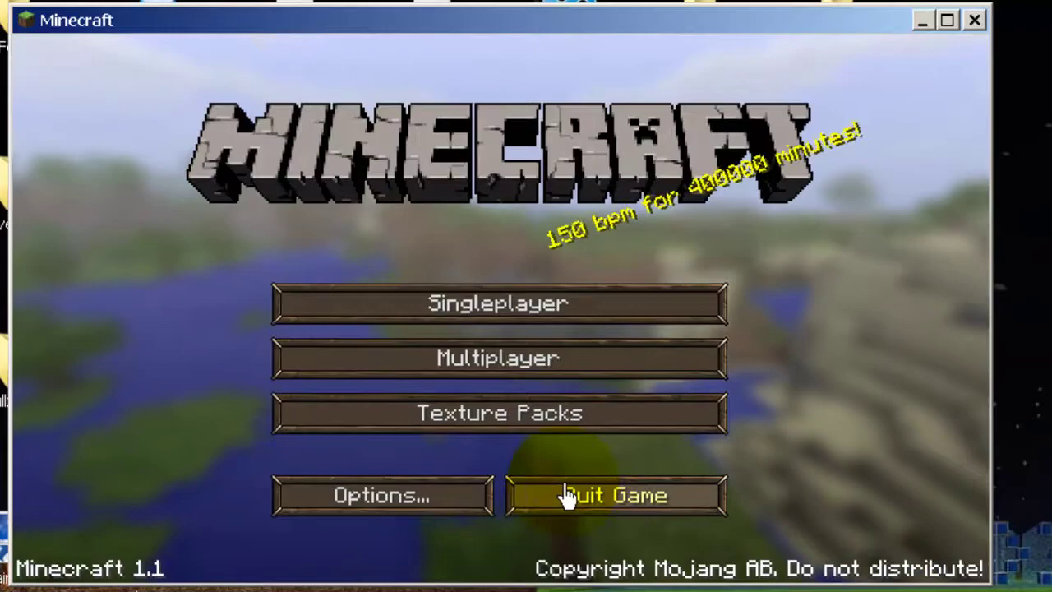
Quit the game, relaunch Minecraft.exe and log in, then close the game window.
{"action": "left_click", "coordinate": [567, 495]}
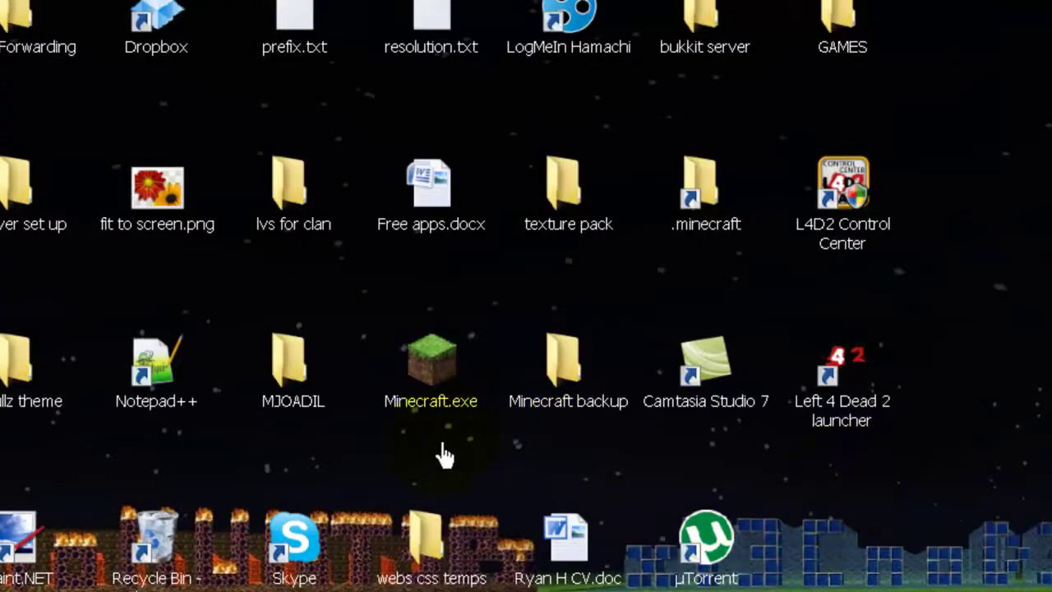
{"action": "double_click", "coordinate": [437, 386]}
{"action": "left_click", "coordinate": [617, 336]}
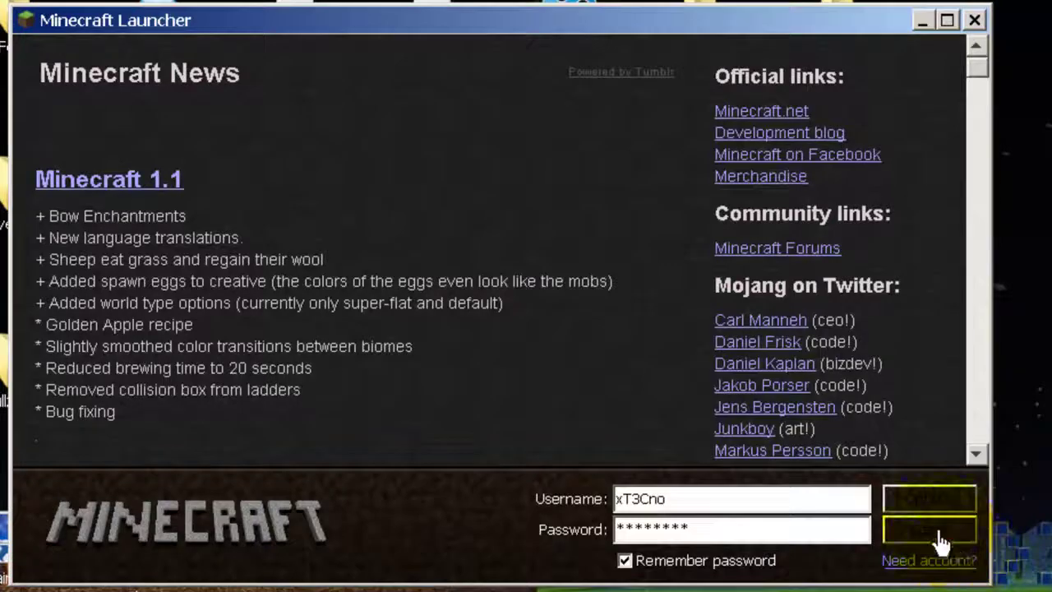
{"action": "left_click", "coordinate": [935, 530]}
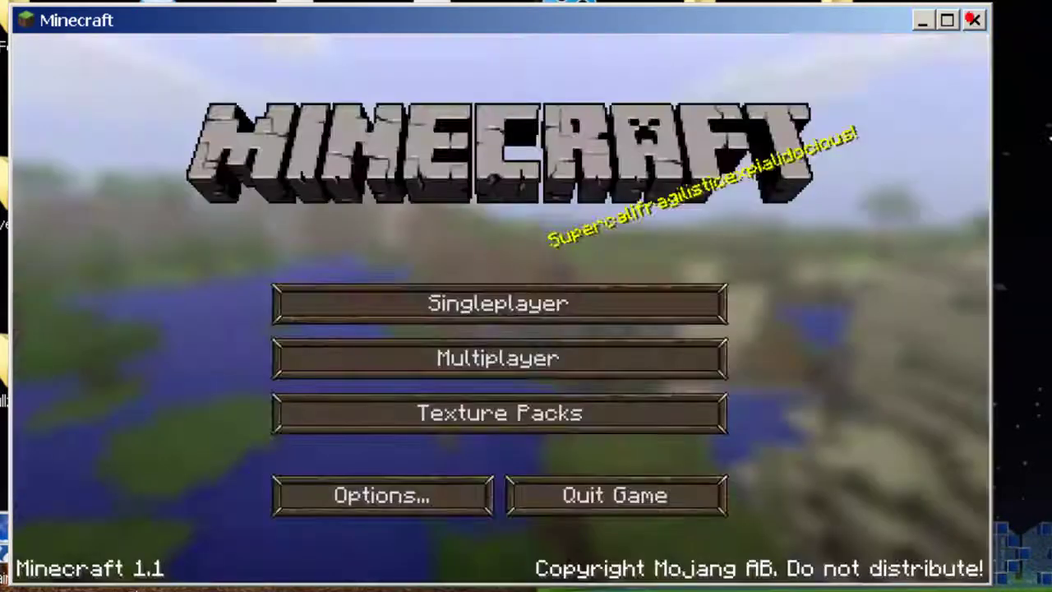
{"action": "left_click", "coordinate": [973, 19]}
Relaunch Minecraft and log in again, then close the game window back to the desktop.
{"action": "double_click", "coordinate": [433, 404]}
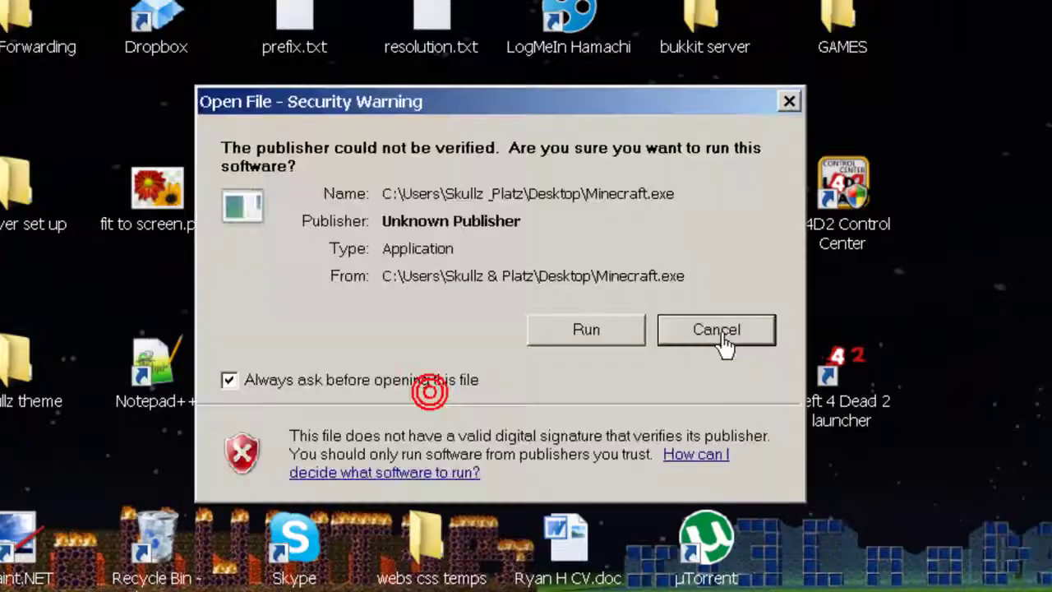
{"action": "left_click", "coordinate": [720, 340]}
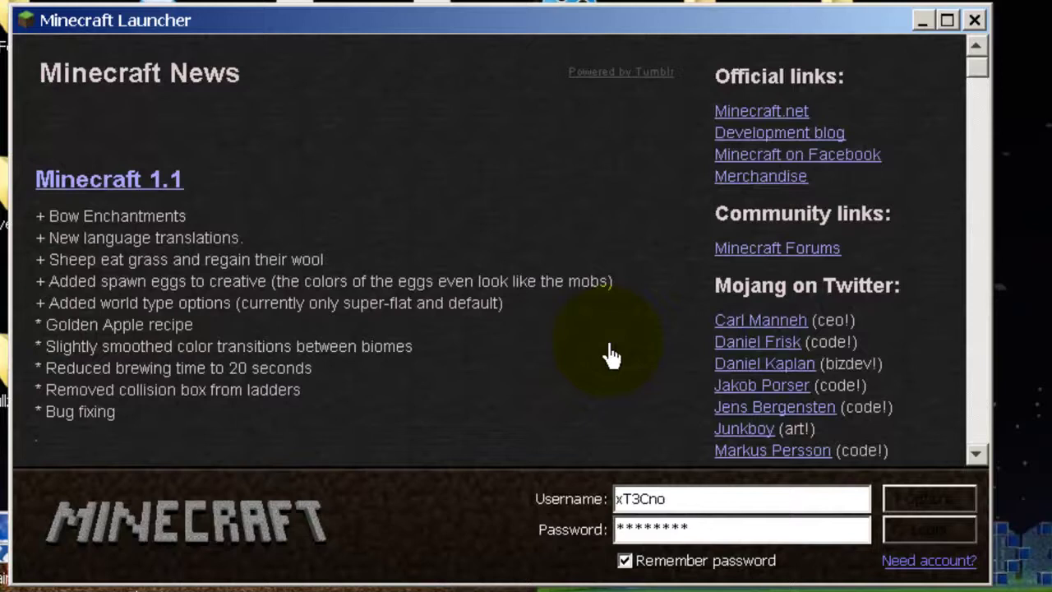
{"action": "left_click", "coordinate": [911, 530]}
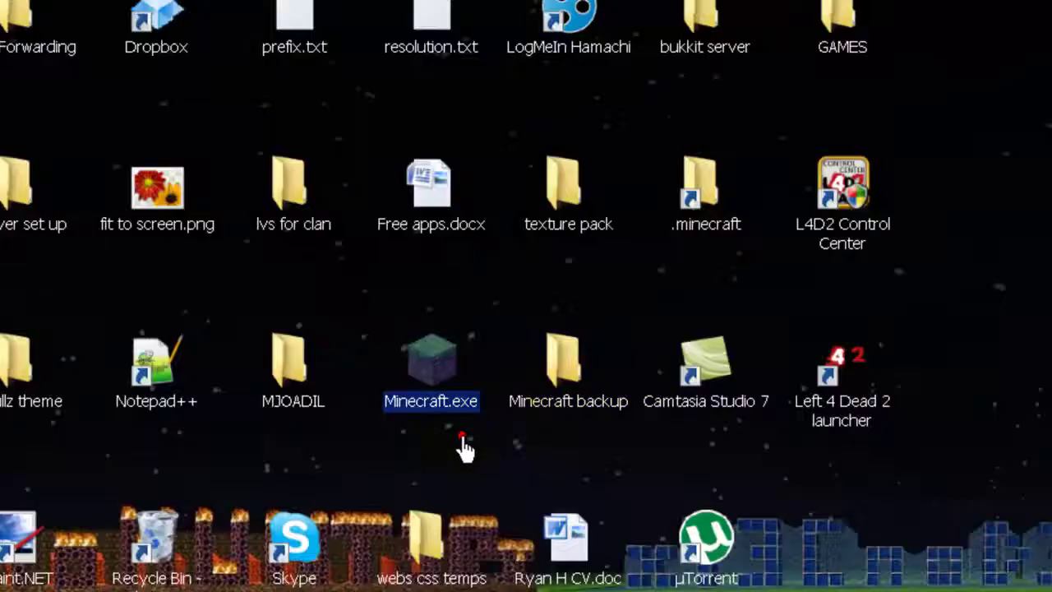
{"action": "left_click", "coordinate": [571, 337]}
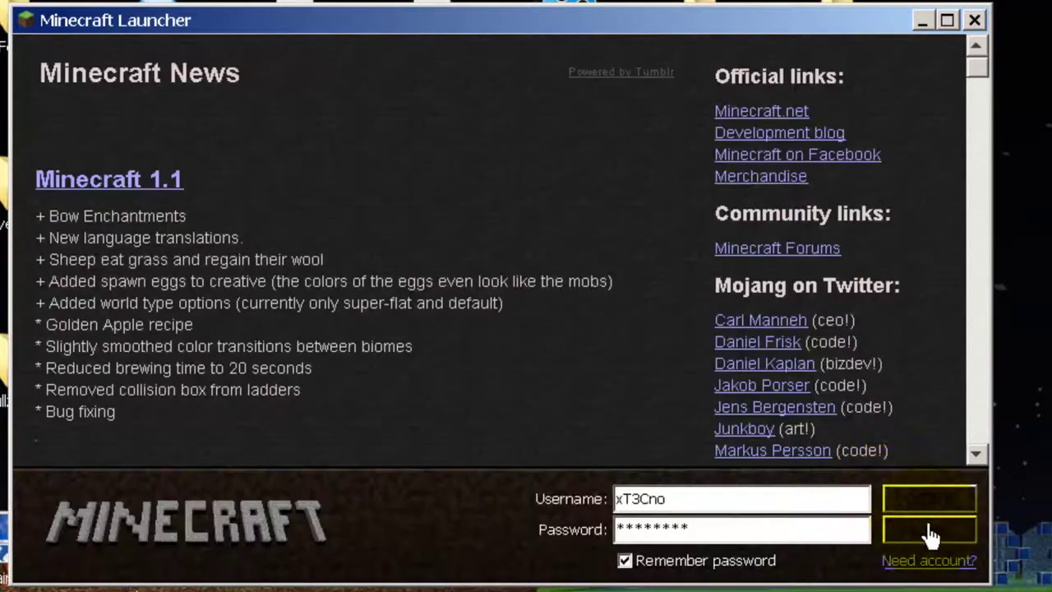
{"action": "left_click", "coordinate": [928, 533]}
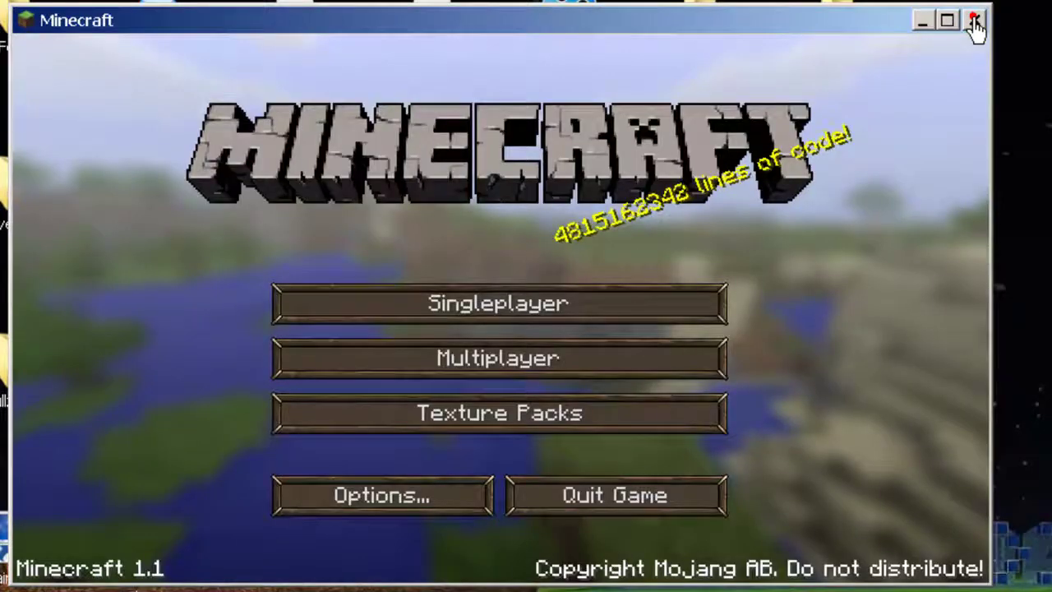
{"action": "left_click", "coordinate": [975, 20]}
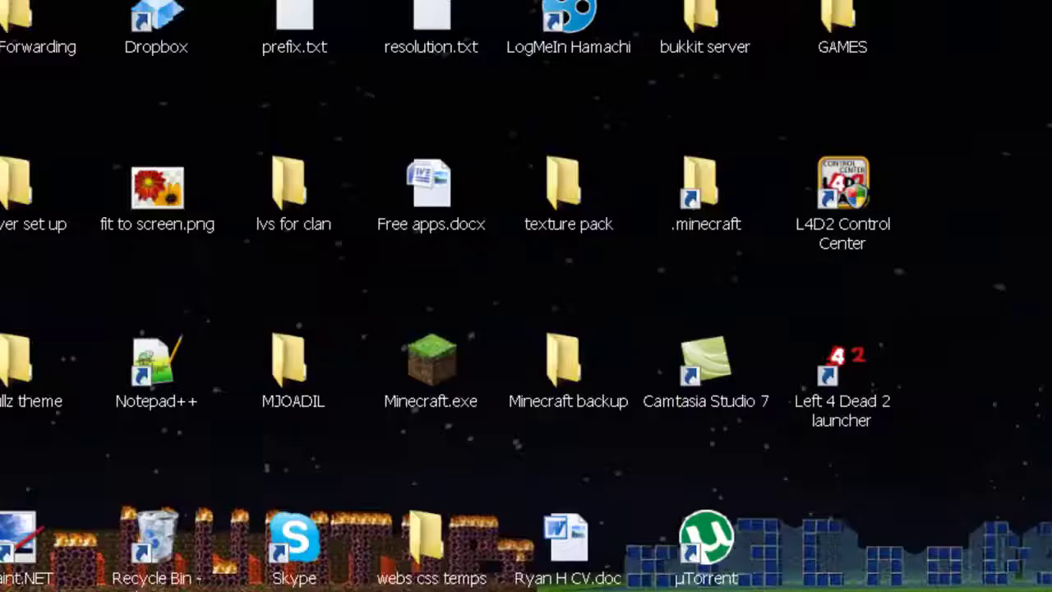
{"action": "left_click", "coordinate": [460, 394]}
Relaunch Minecraft.exe, enable Force update! in launcher Options, and log in to redownload the game.
{"action": "double_click", "coordinate": [461, 395]}
{"action": "left_click", "coordinate": [589, 328]}
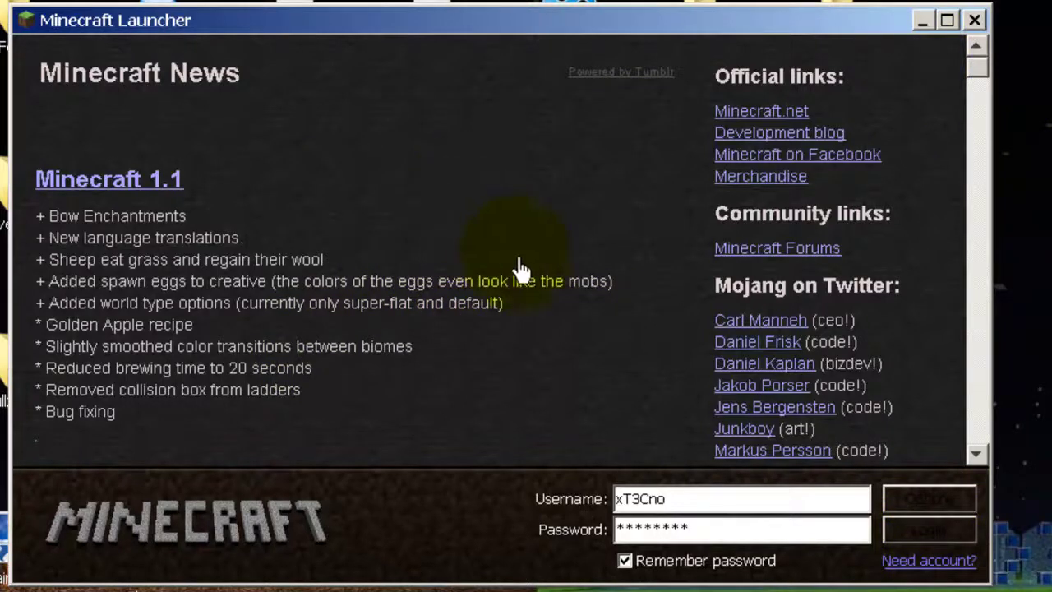
{"action": "left_click", "coordinate": [927, 500]}
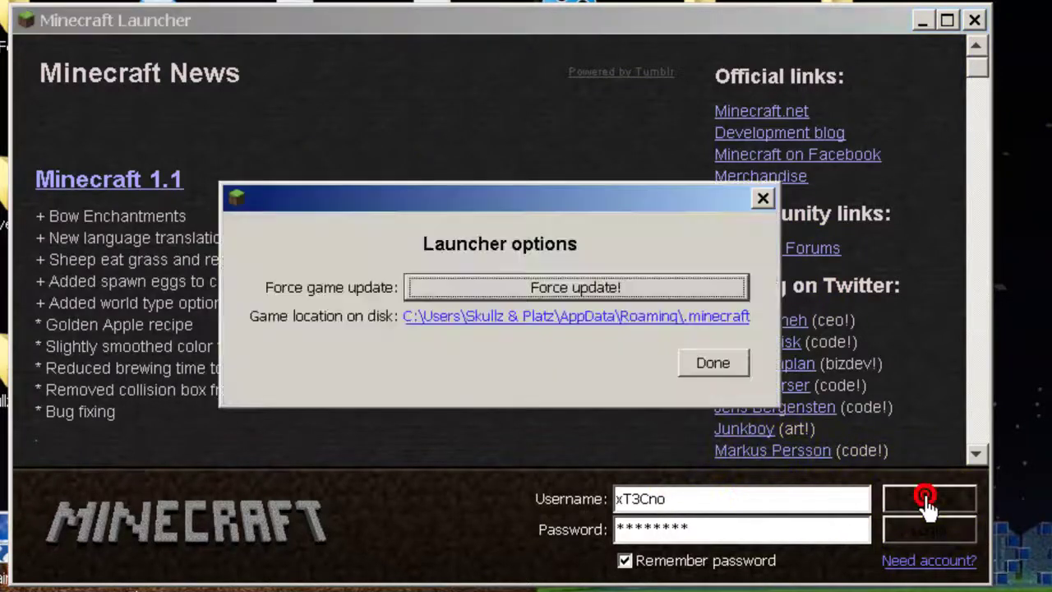
{"action": "left_click", "coordinate": [553, 289]}
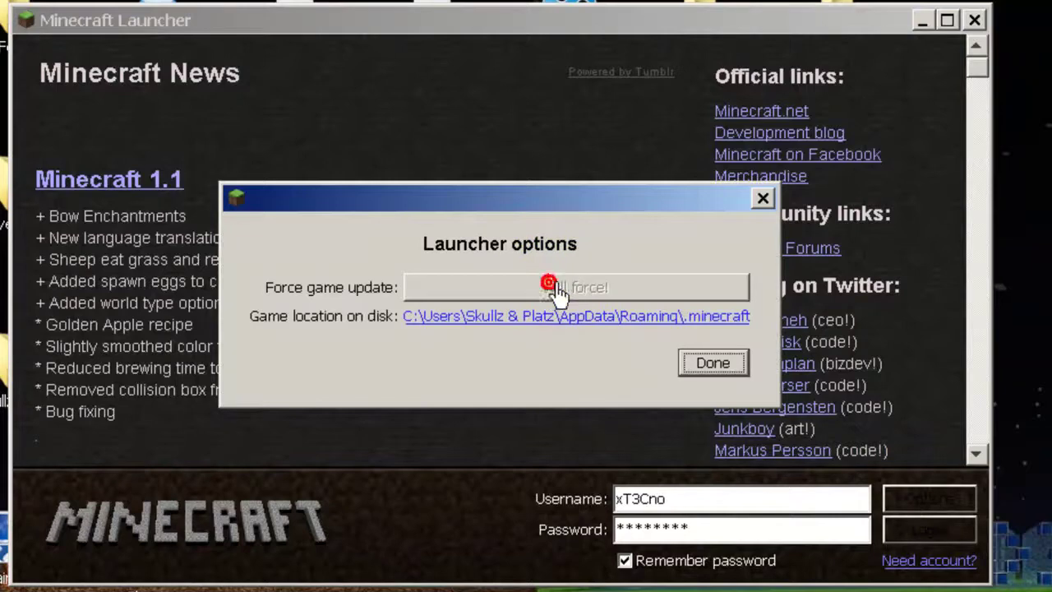
{"action": "left_click", "coordinate": [712, 363]}
{"action": "left_click", "coordinate": [911, 524]}
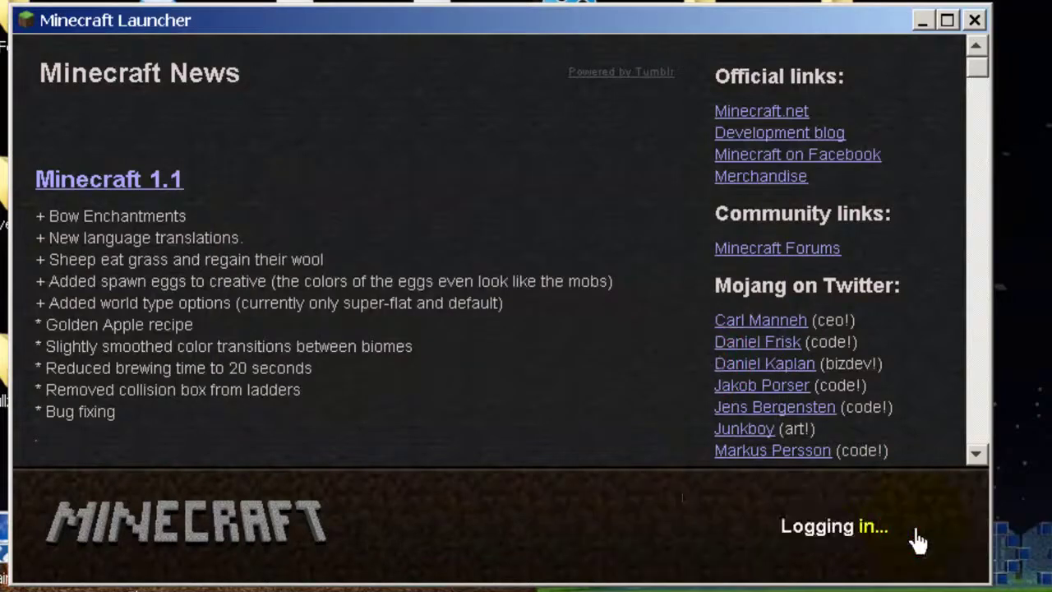